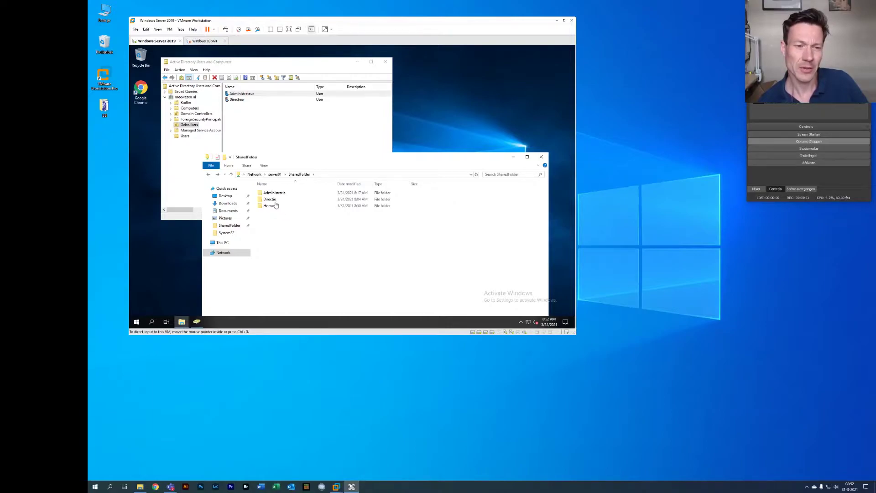
Select the Homes folder in \\server01\SharedFolder, then bring Active Directory Users and Computers forward
click(310, 236)
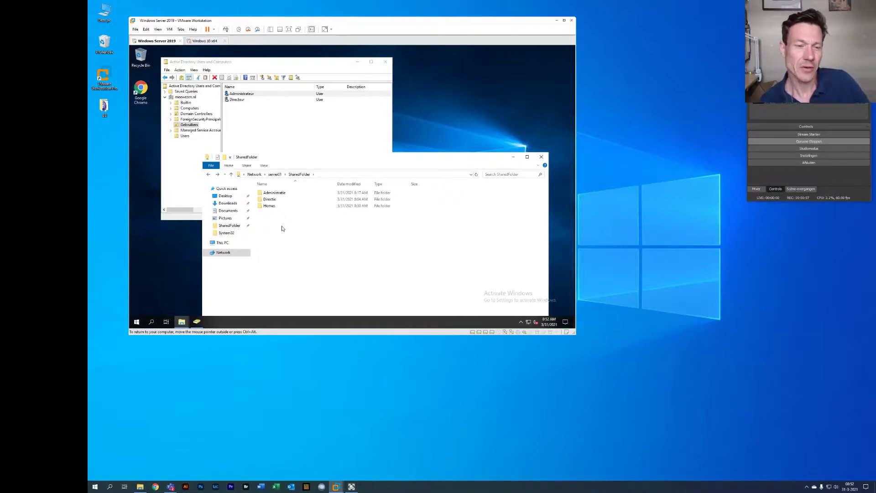
click(270, 206)
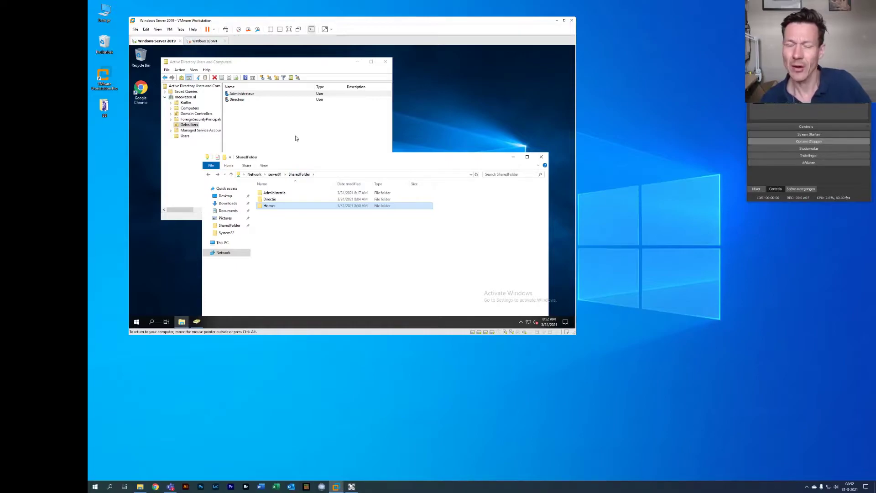
click(295, 139)
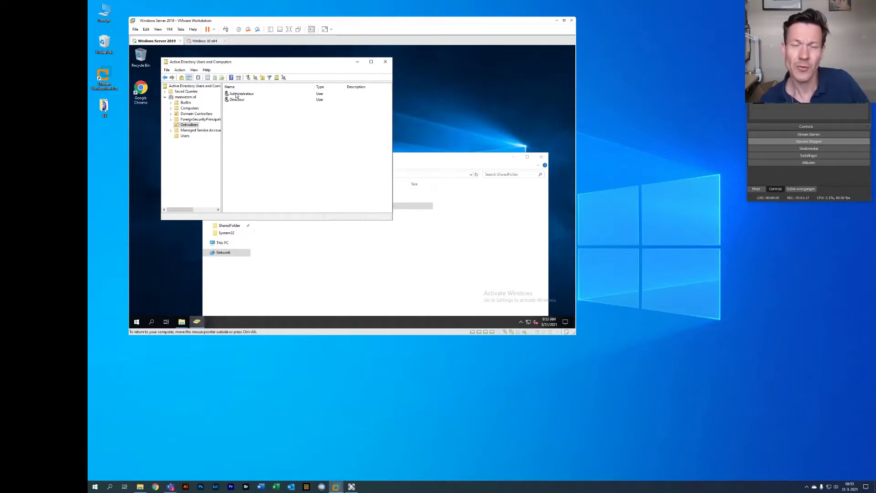
Open the Administrateur account's properties on the Profile tab
click(237, 95)
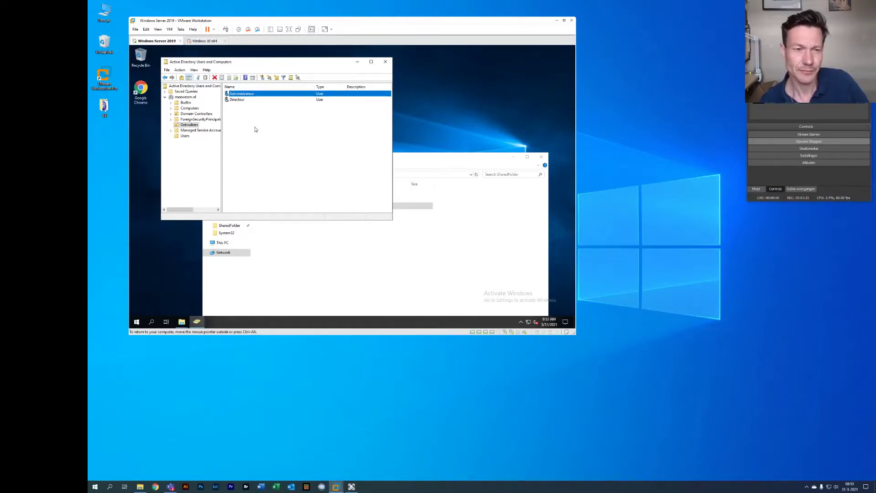
right_click(236, 93)
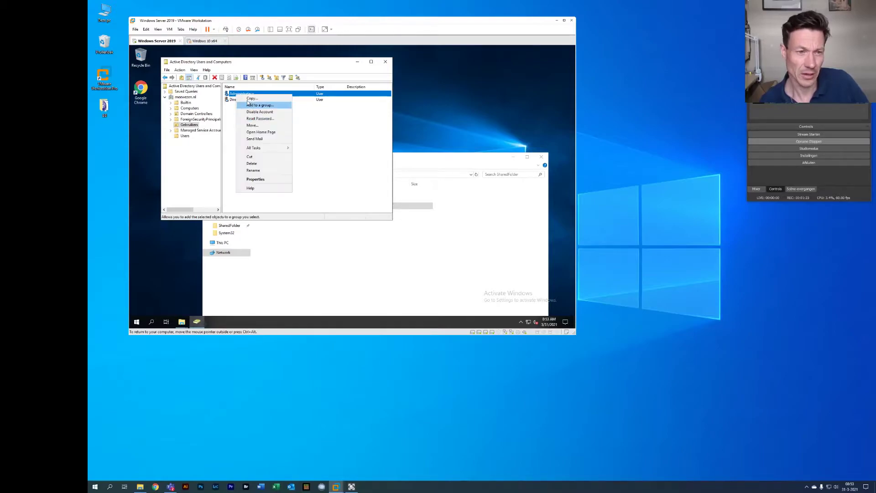
click(260, 181)
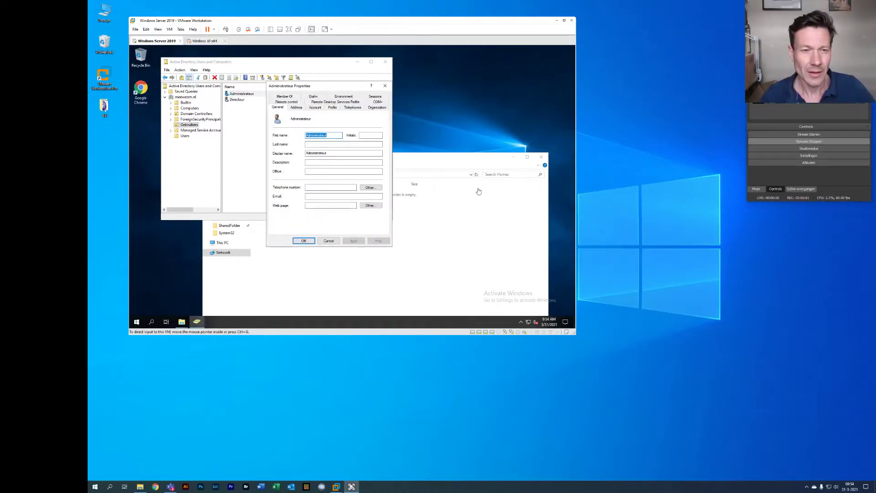
click(332, 108)
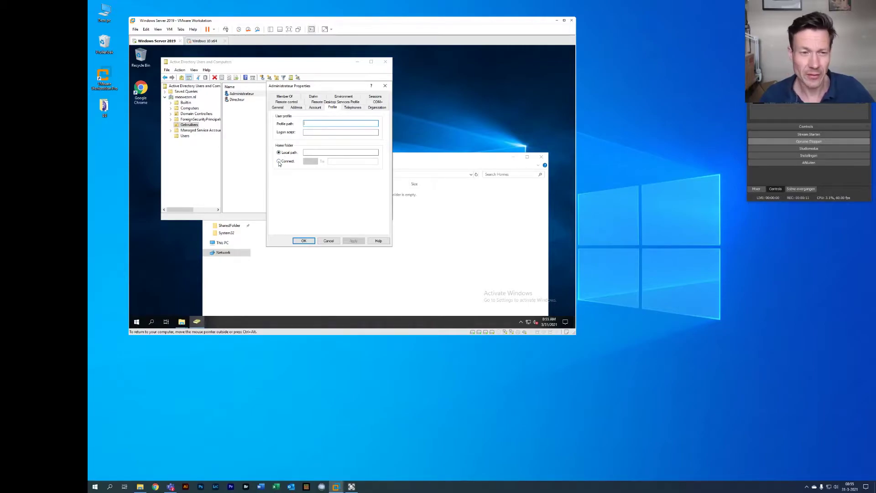
Set the home folder to Connect drive H: and place the cursor in the To: field
click(279, 162)
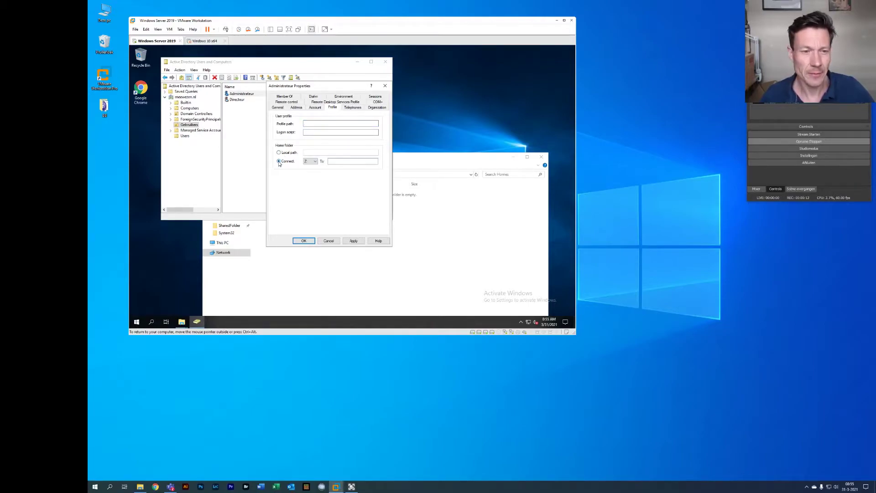
click(315, 162)
click(308, 184)
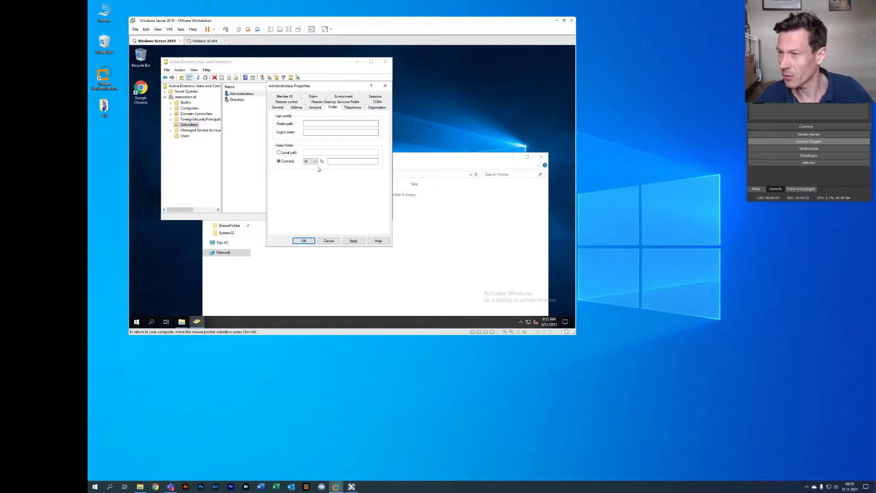
click(332, 163)
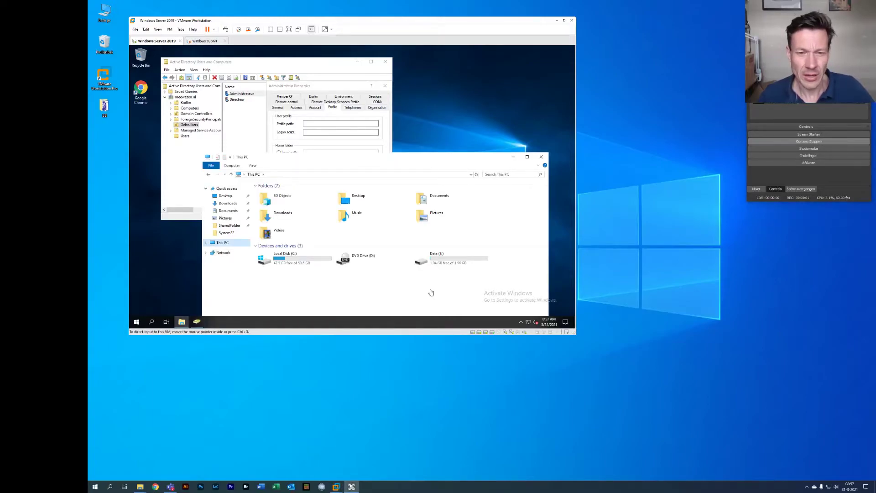
Browse File Explorer to \\server01\SharedFolder\Homes and copy its address
click(362, 176)
text(\\)
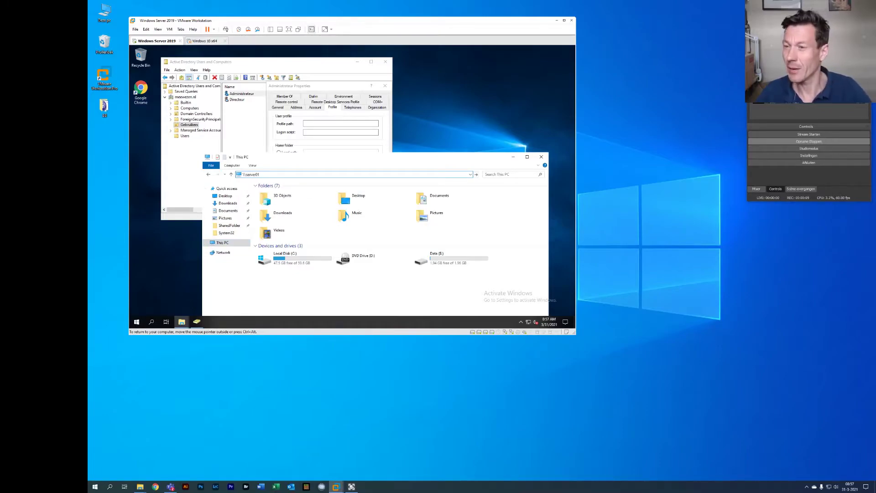
text(server01)
key(Return)
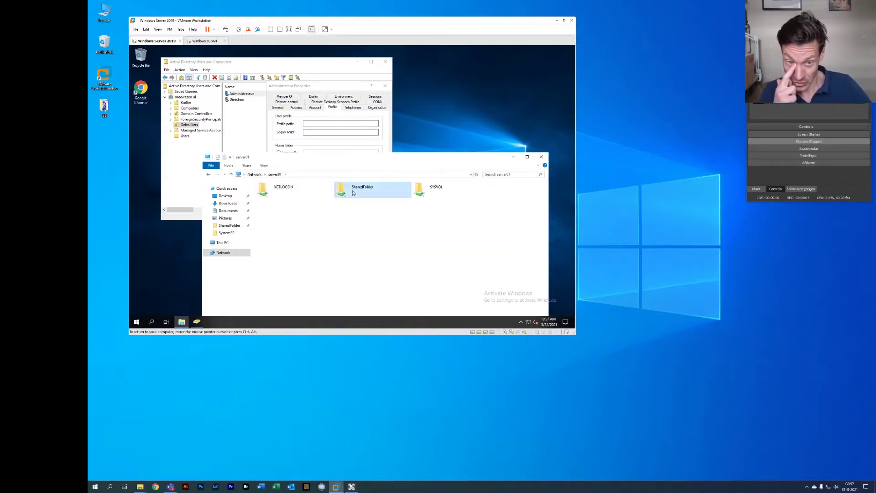
double_click(356, 192)
double_click(328, 206)
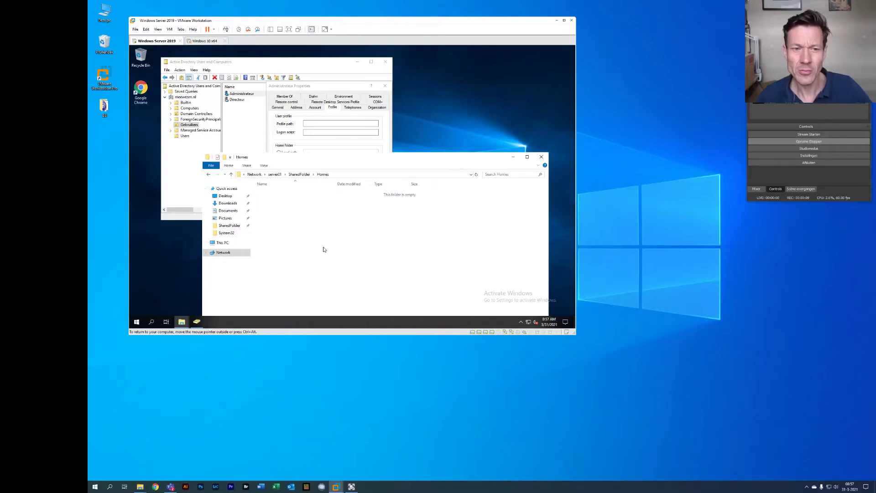
click(350, 175)
key(ctrl+c)
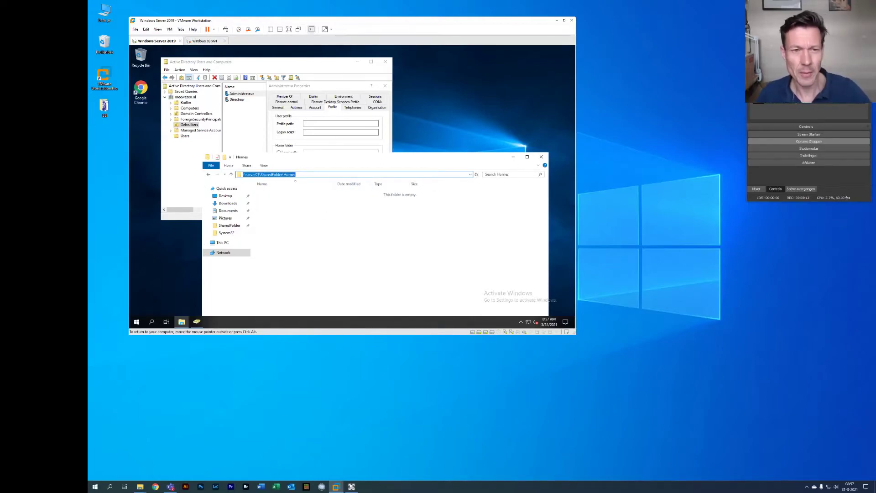
click(340, 70)
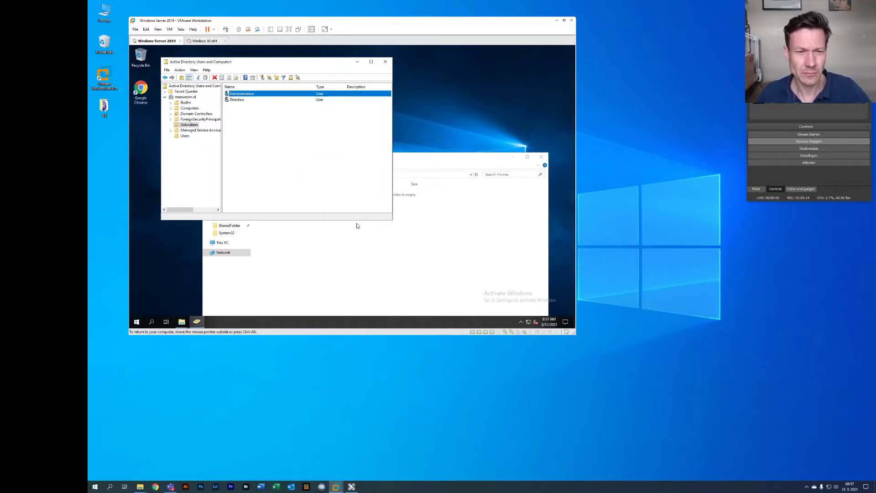
Set Administrateur's H: target to \\server01\SharedFolder\Homes\%administrateur, then apply and close
double_click(244, 95)
key(ctrl+v)
text(\)
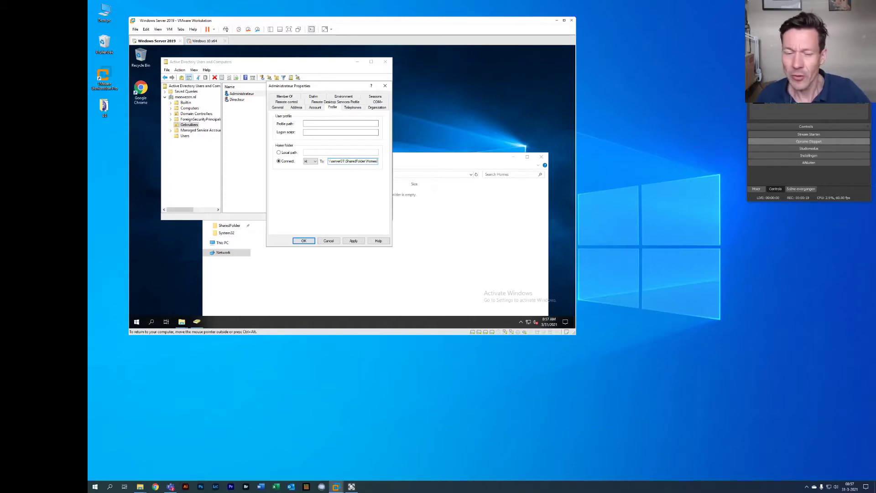
text(%)
text(administrat)
text(eu)
text(r)
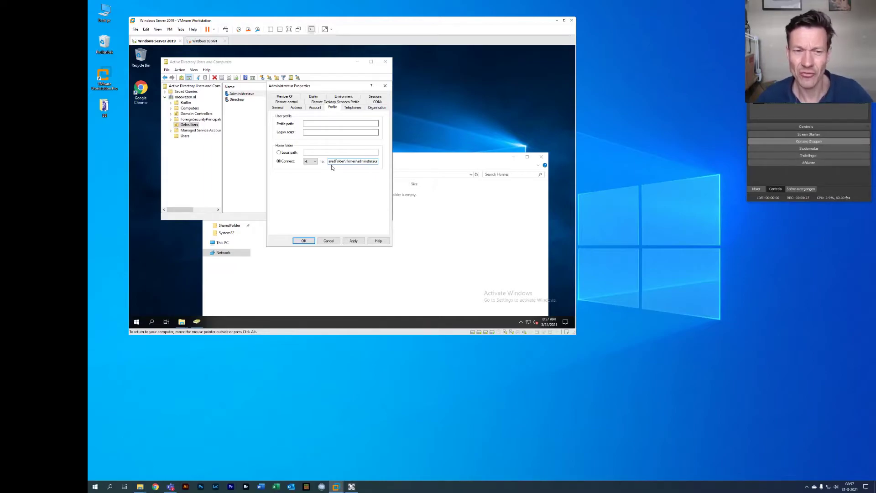
click(354, 240)
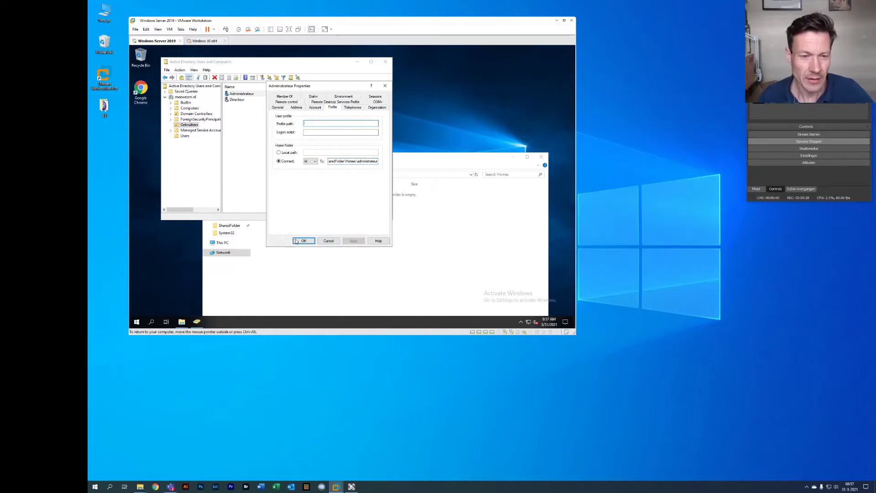
click(296, 241)
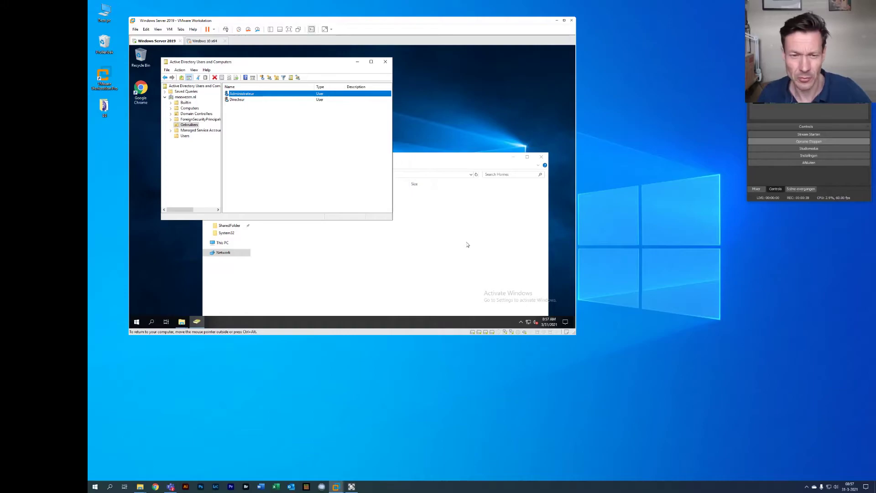
Check the new administrateur folder in Homes, then resume the Windows 10 x64 virtual machine
click(468, 245)
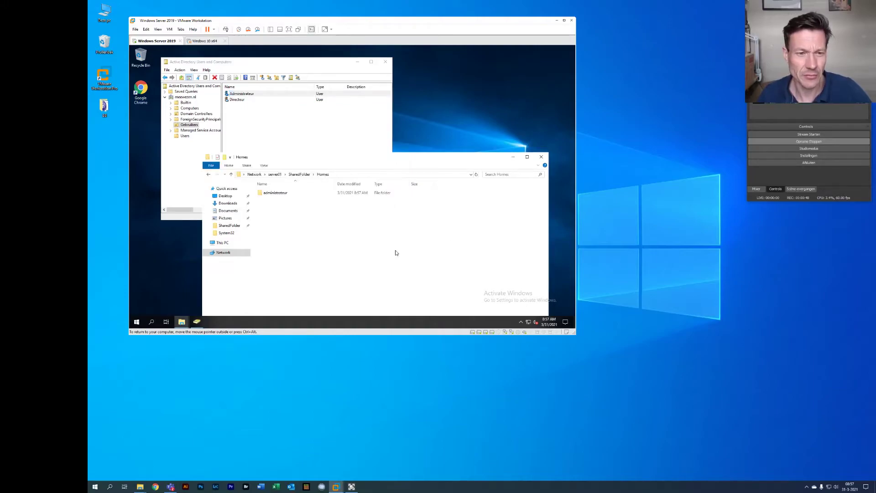
click(274, 195)
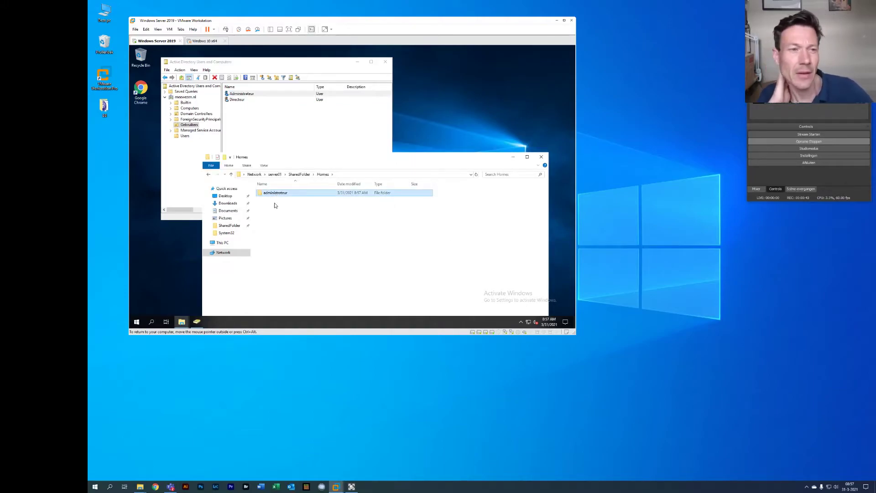
click(196, 42)
click(207, 29)
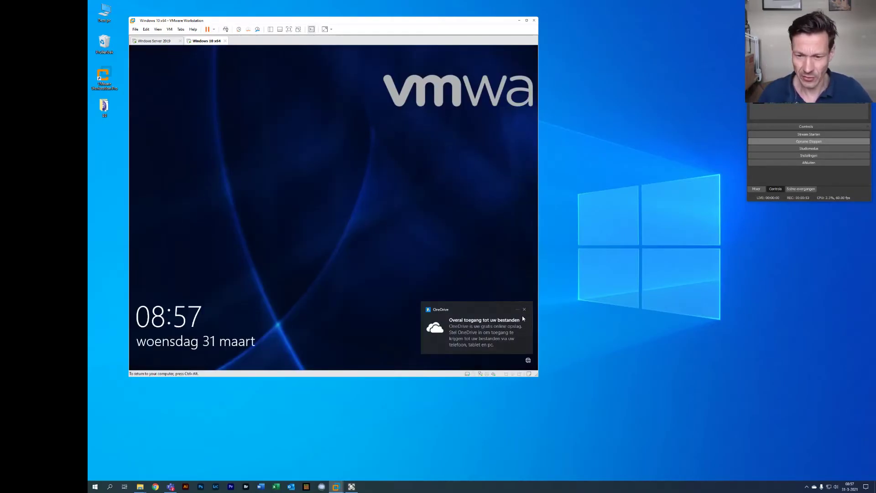
Dismiss the OneDrive notice and sign in as Administrateur with the account password
click(524, 310)
click(224, 349)
key(ctrl+alt)
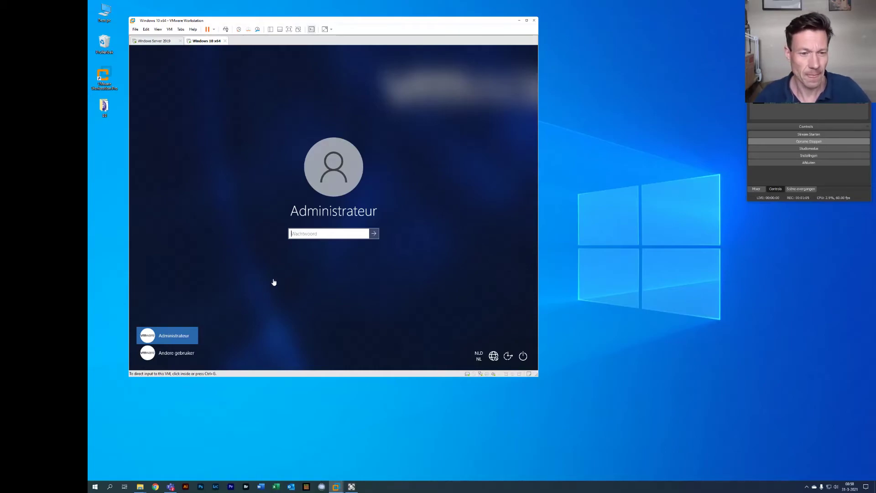
click(294, 234)
text(•)
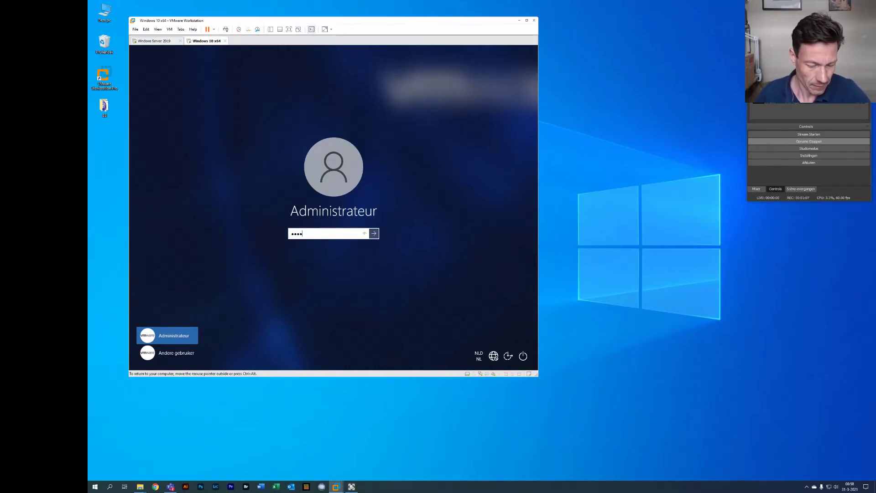
key(Return)
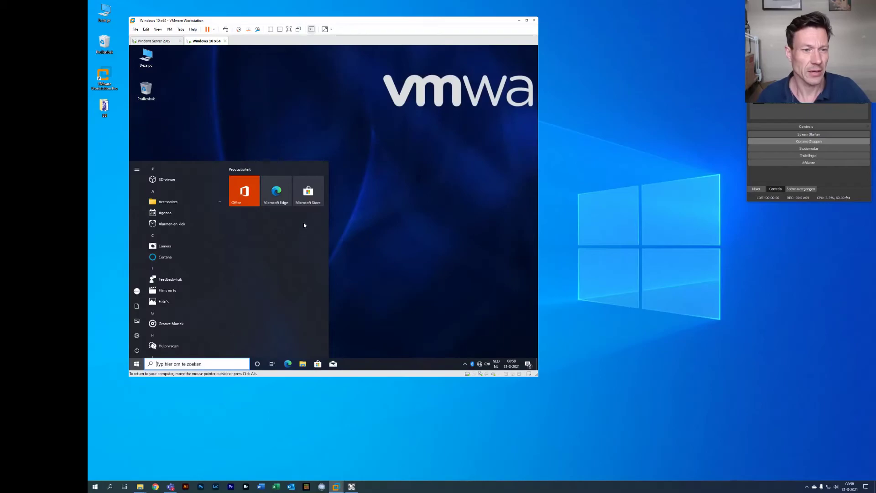
Close the Start menu and open Deze pc from the desktop
click(334, 150)
click(146, 57)
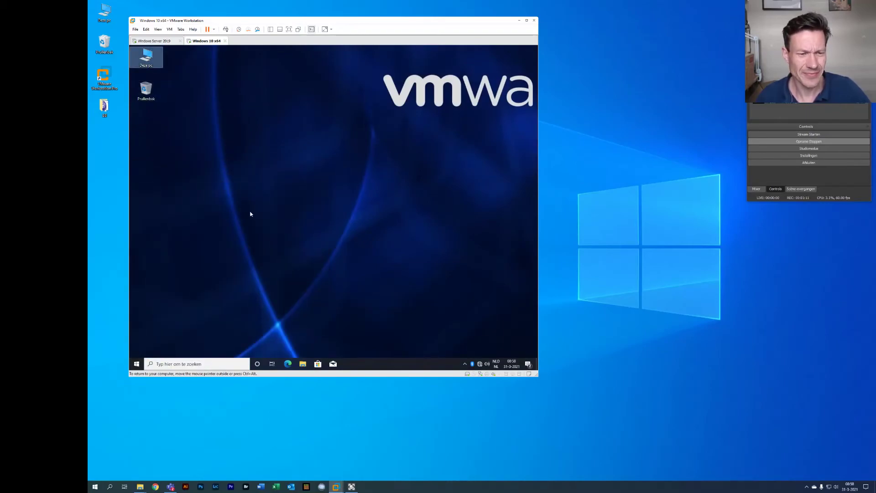
double_click(147, 58)
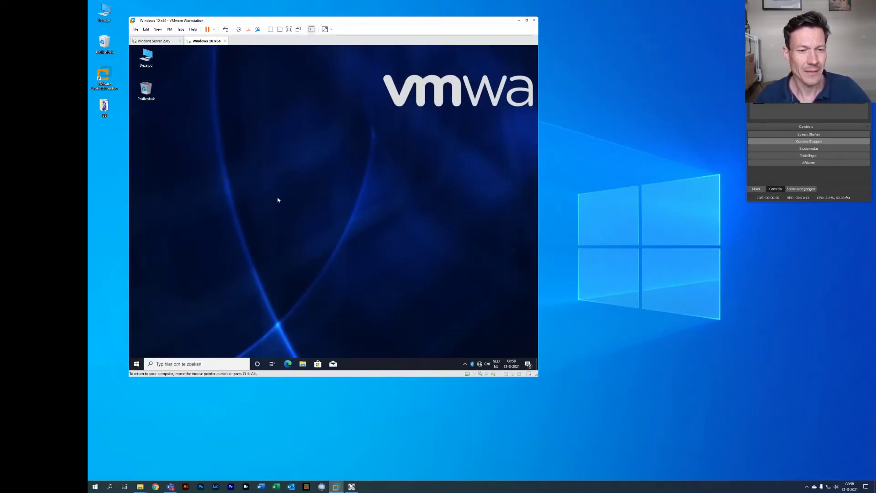
Open the mapped H: network drive, showing the empty administrateur home folder
click(251, 241)
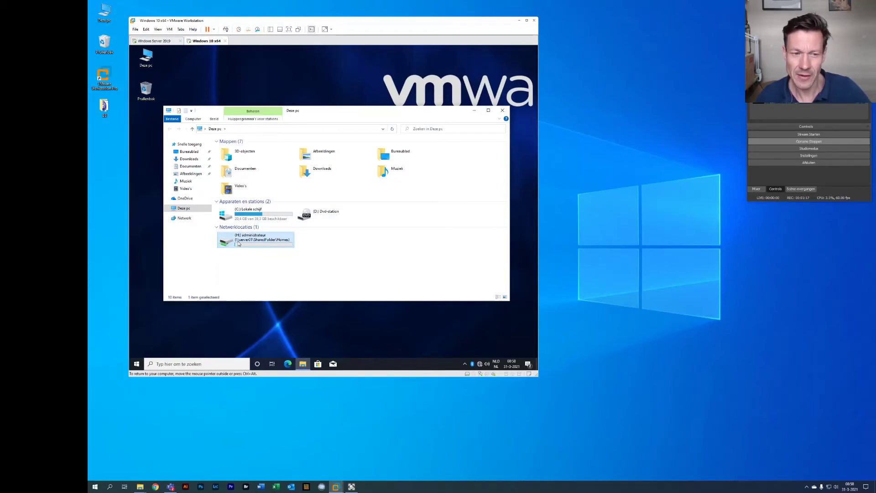
mouse_move(238, 243)
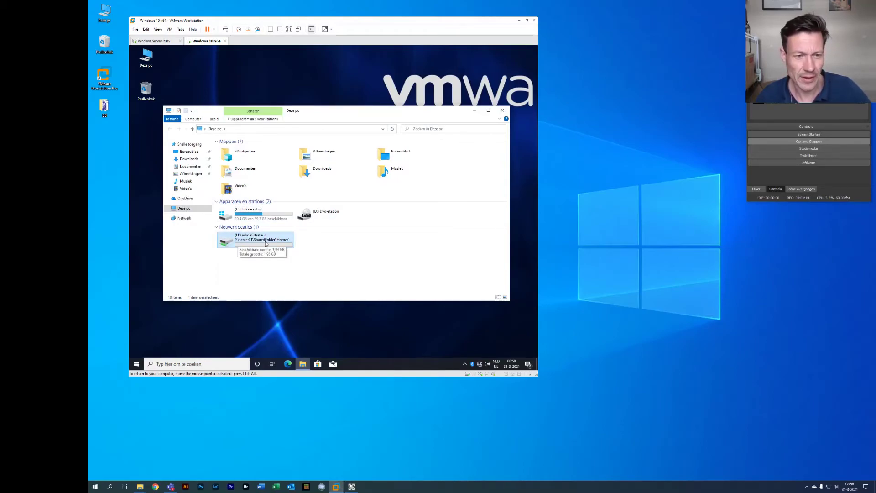
double_click(266, 243)
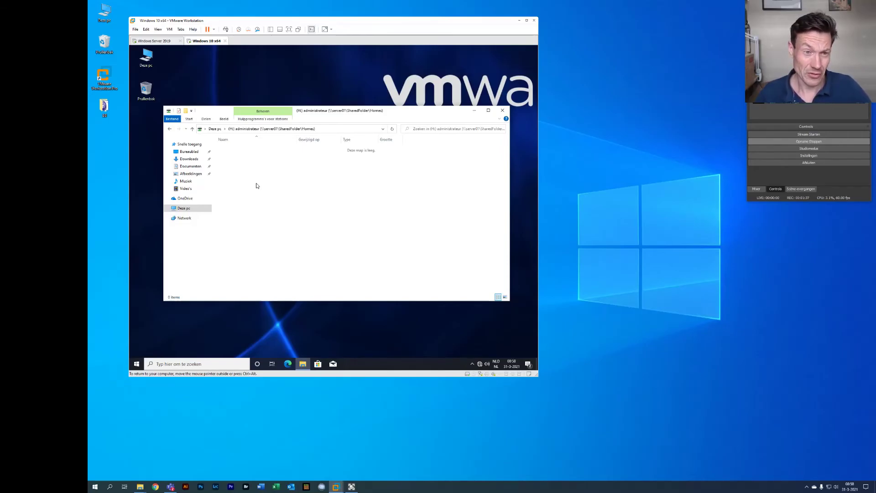
On the Windows Server 2019 machine, reopen Administrateur's properties on the Profile tab
click(145, 41)
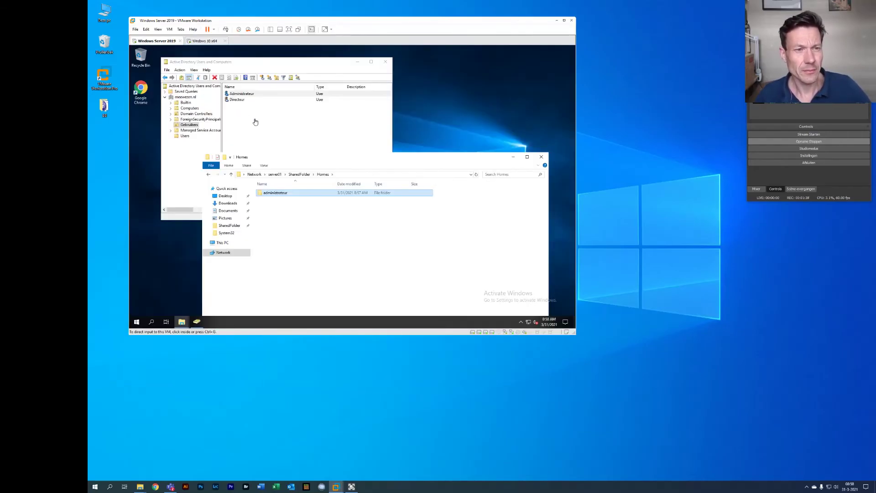
click(246, 93)
click(247, 94)
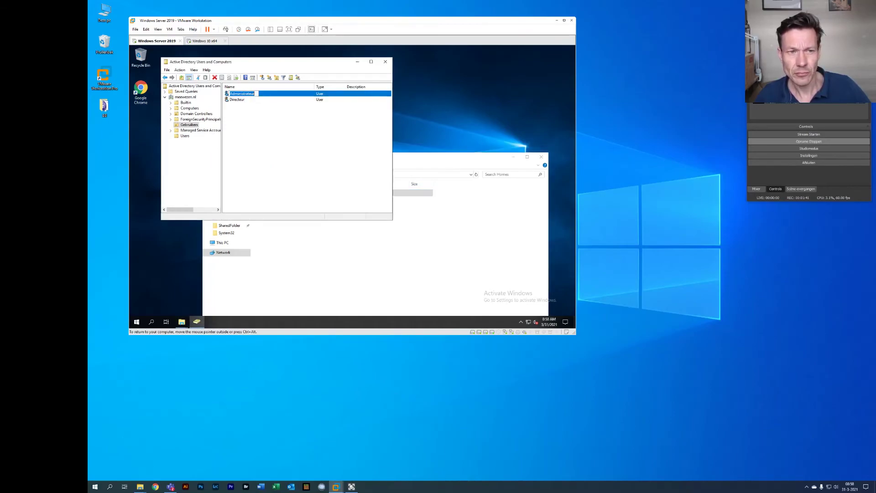
key(Escape)
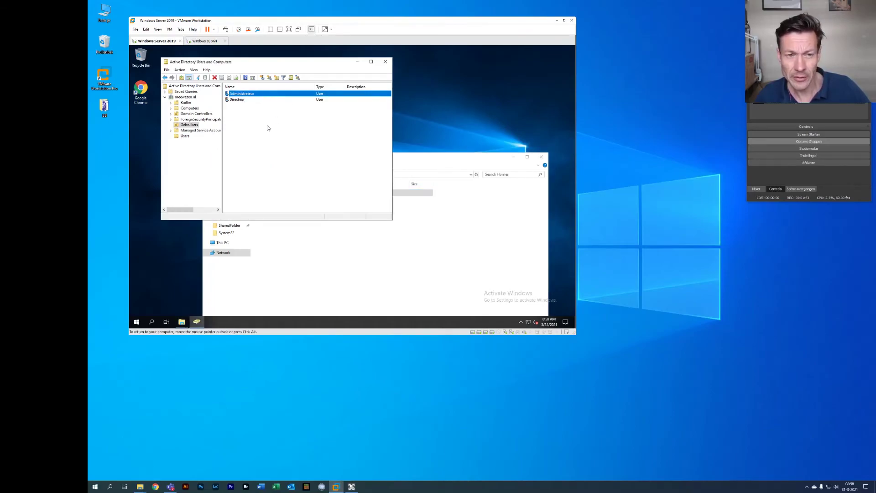
right_click(256, 96)
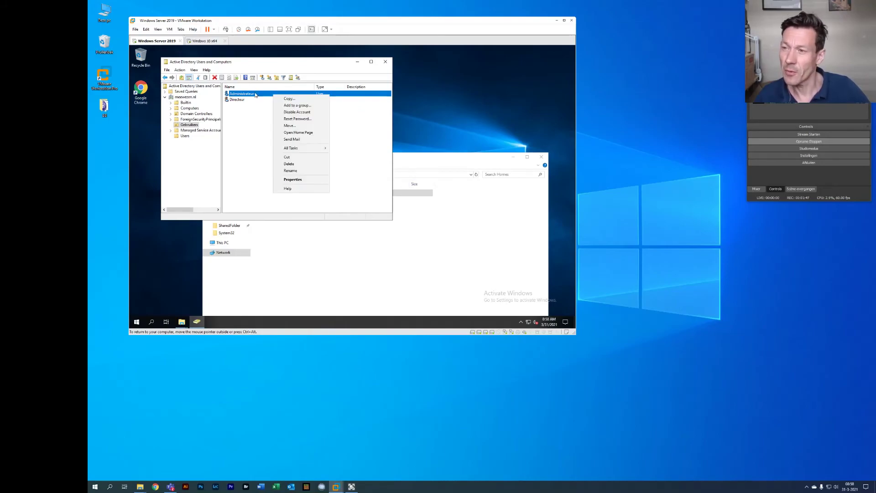
click(287, 180)
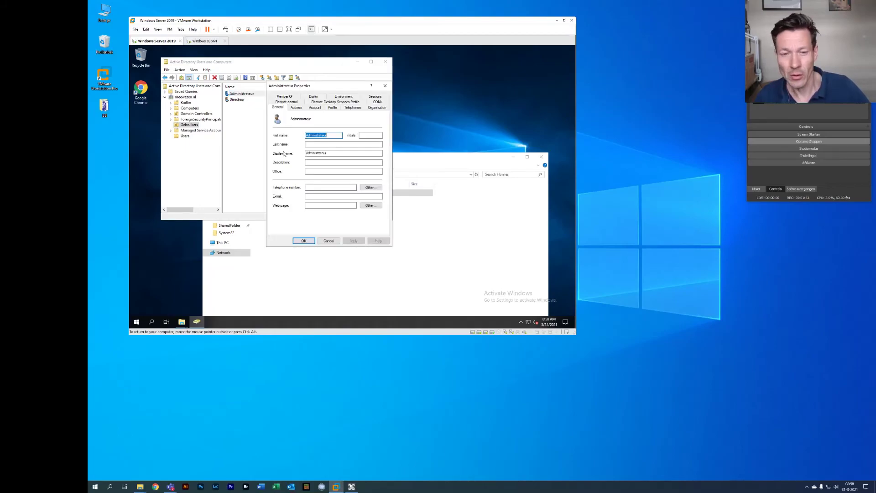
click(332, 108)
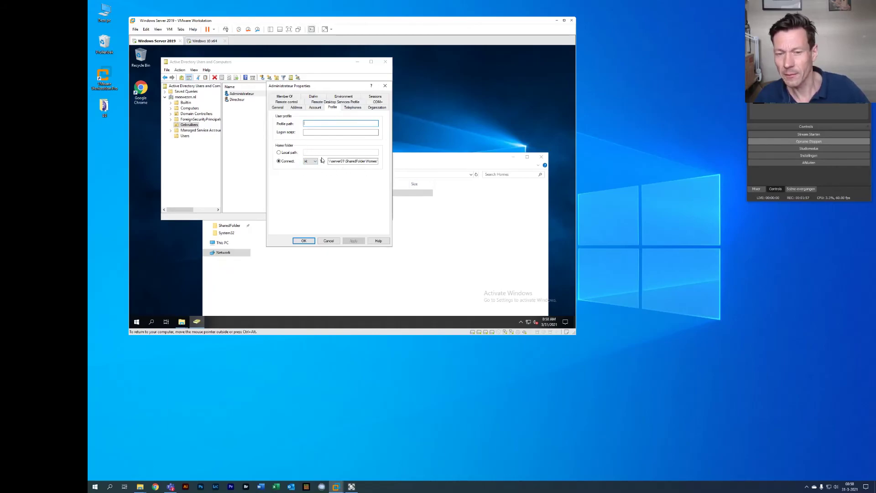
Browse Explorer from the server01 shares through SharedFolder into Homes
click(435, 160)
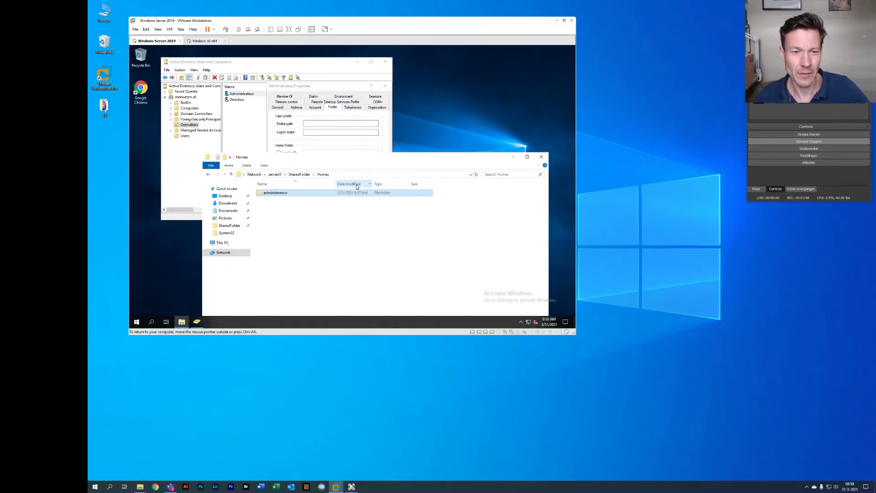
click(275, 174)
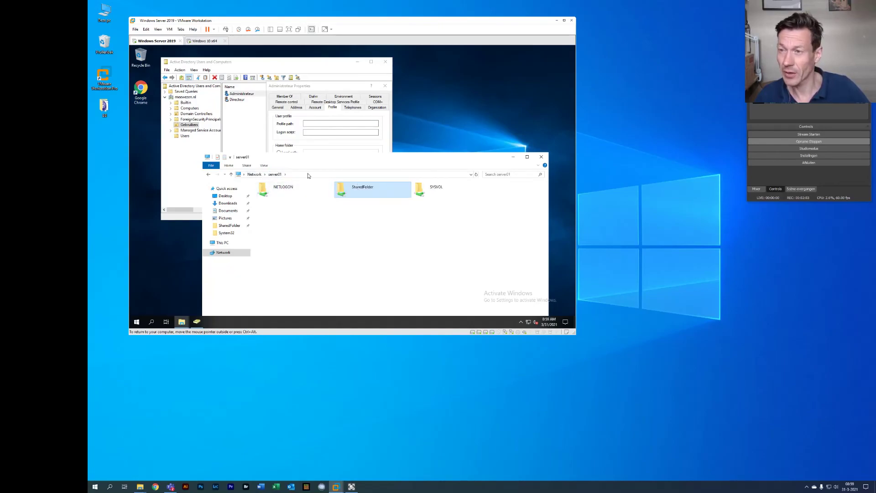
double_click(348, 191)
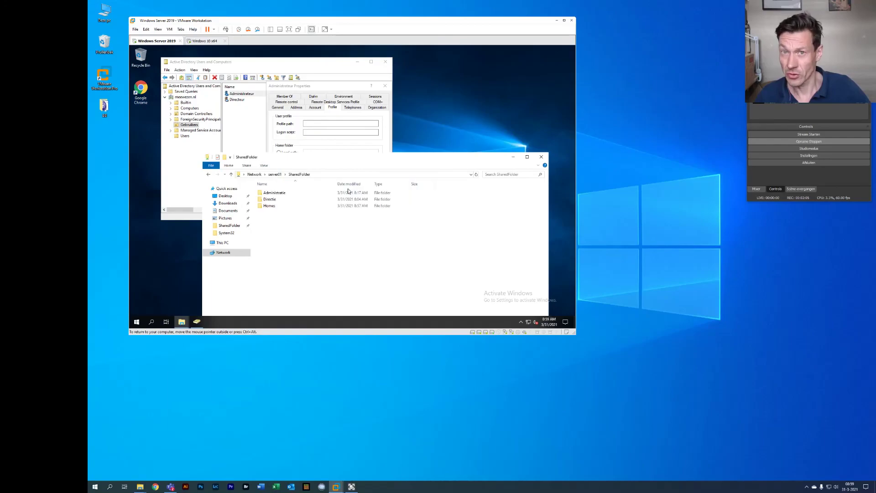
double_click(276, 206)
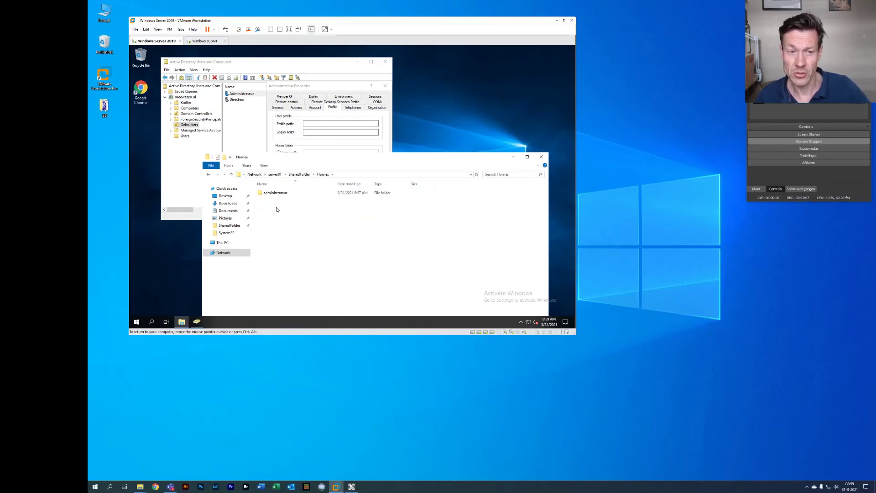